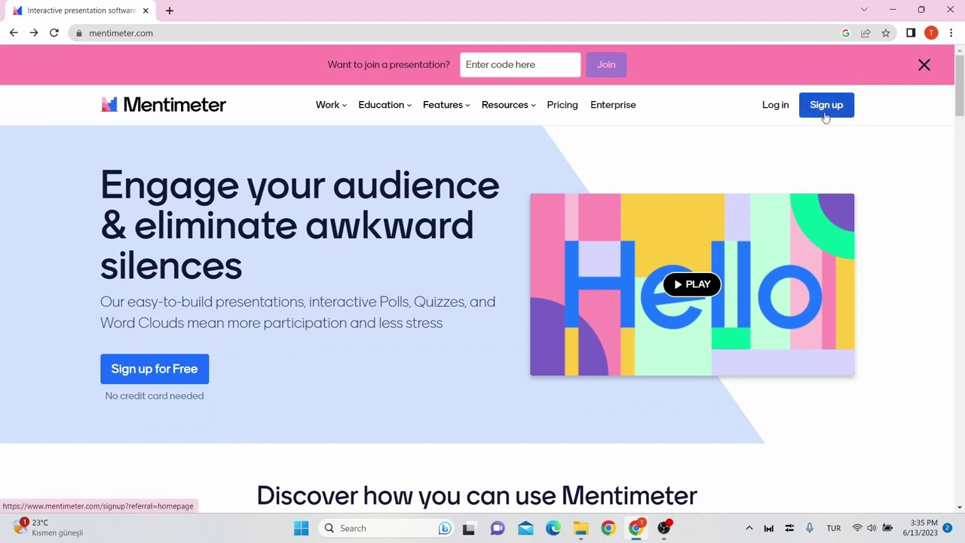
Log in to the existing account with the e-mail address and the account password
left_click(773, 113)
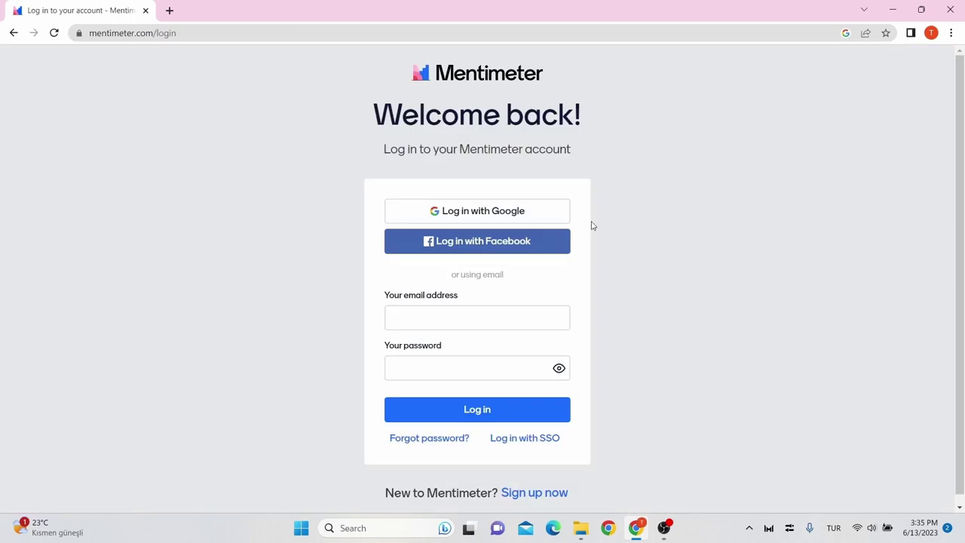
left_click(522, 320)
left_click(528, 351)
left_click(539, 411)
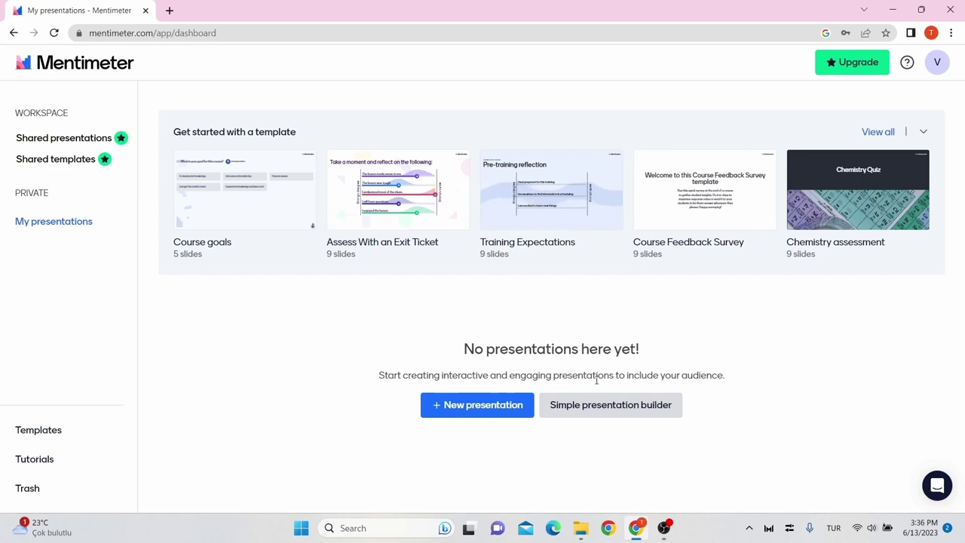
mouse_move(394, 200)
mouse_move(688, 226)
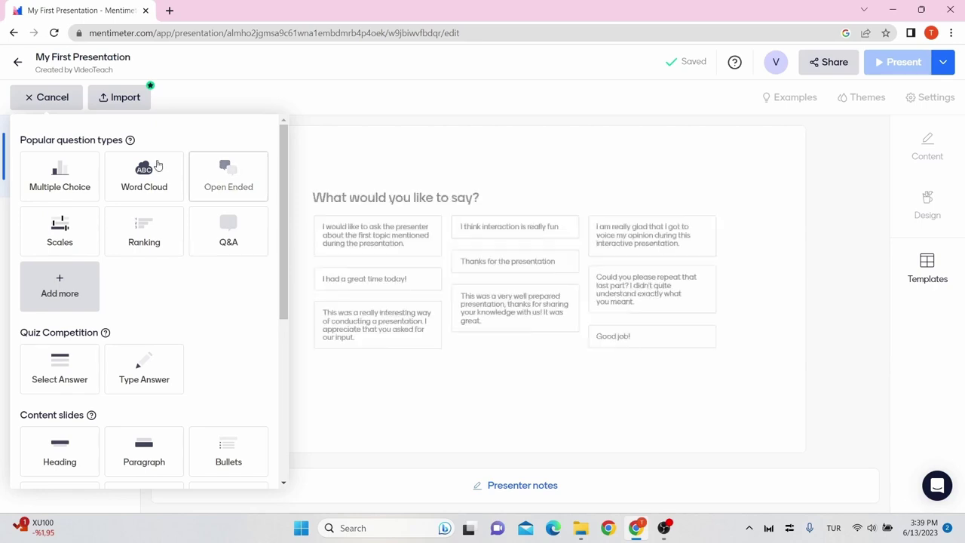
Rename the presentation as "Interactive Tools"
left_click(102, 62)
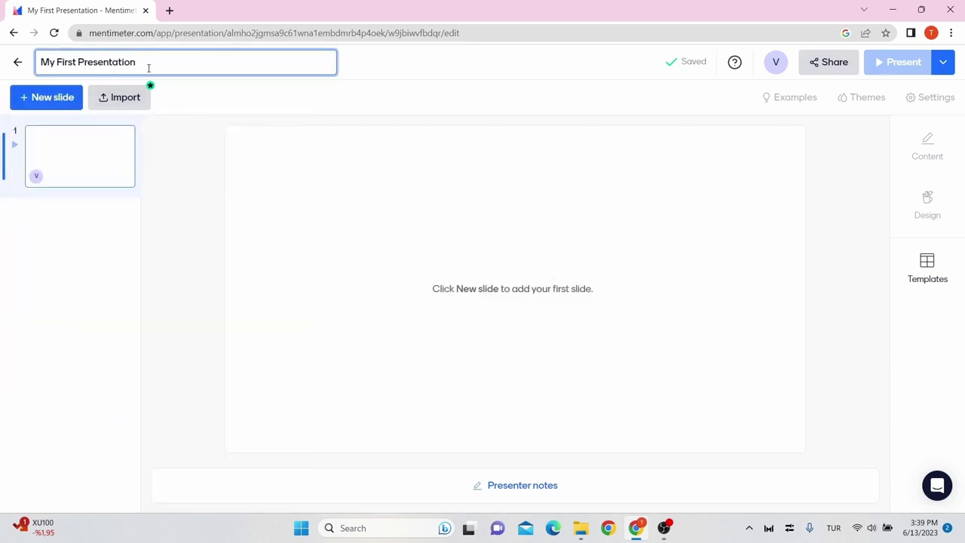
left_click_drag(154, 65, 39, 62)
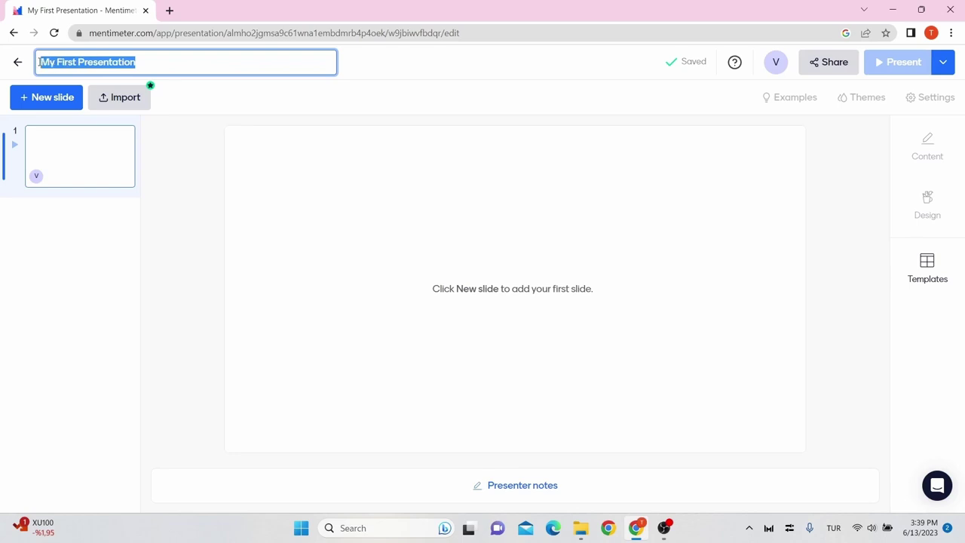
type("Interactive Tools")
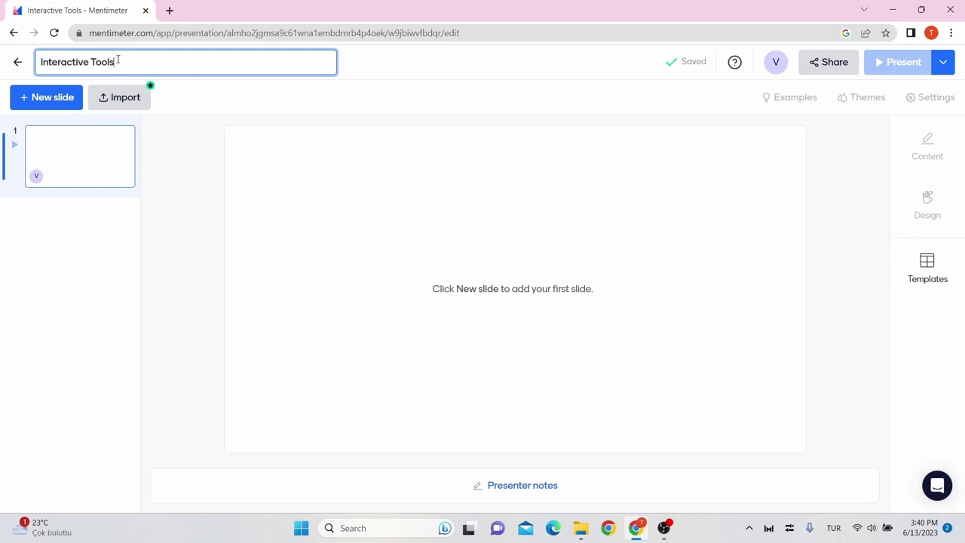
Add a Multiple Choice slide with the question "Which of the following isn't an interactive tool?"
left_click(36, 101)
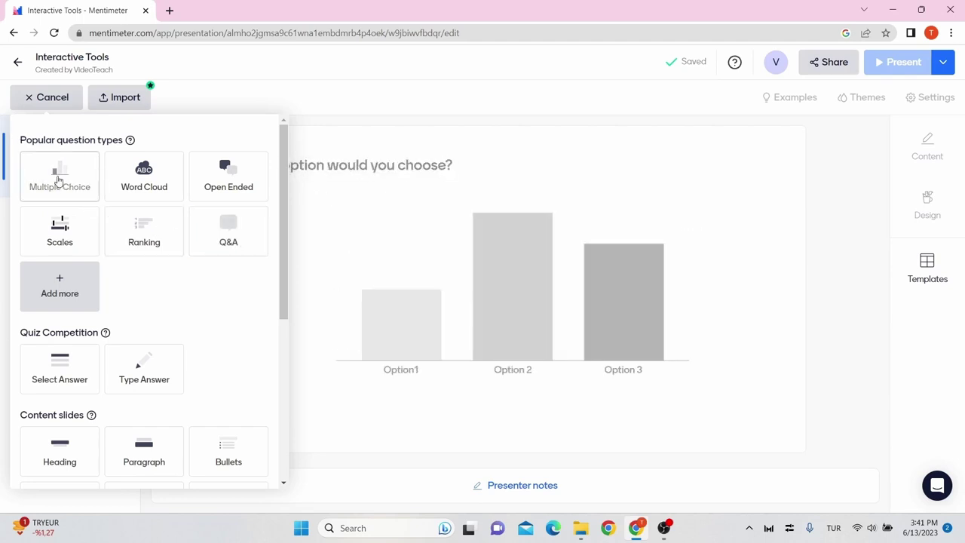
left_click(58, 179)
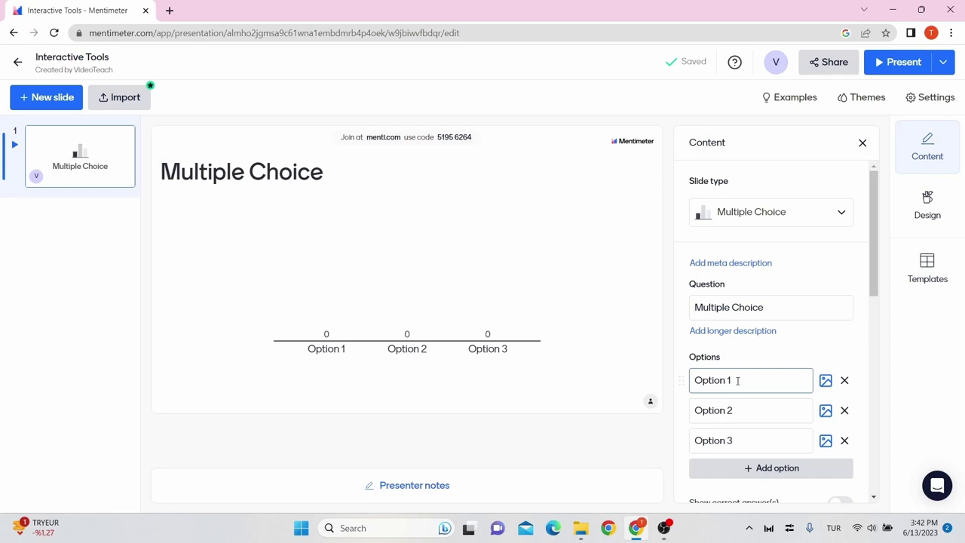
left_click(762, 306)
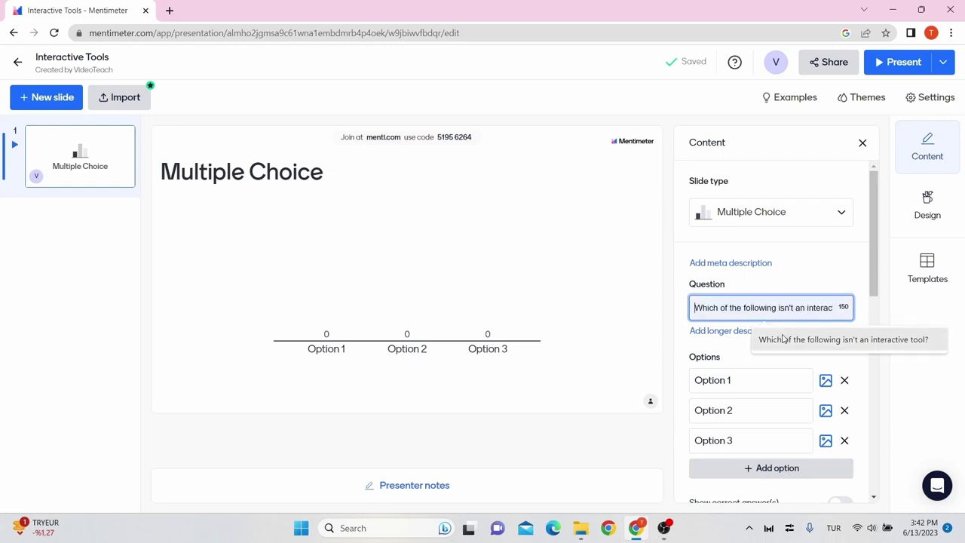
left_click(778, 339)
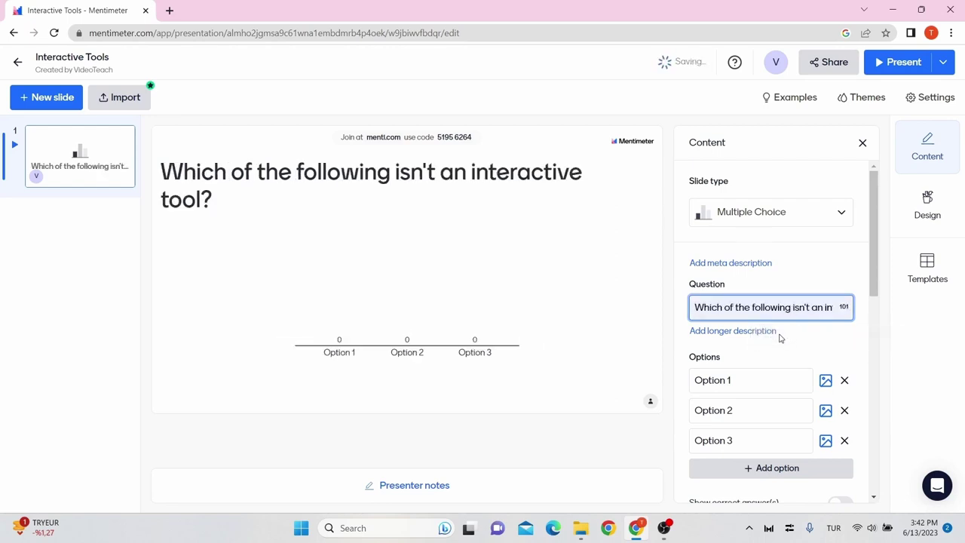
Fill in the three answer options as Mentimeter, Kahoot and Onedrive
left_click(752, 382)
type("Mentimeter")
left_click(757, 407)
type("Kahoot")
left_click(782, 448)
type("Onedrive")
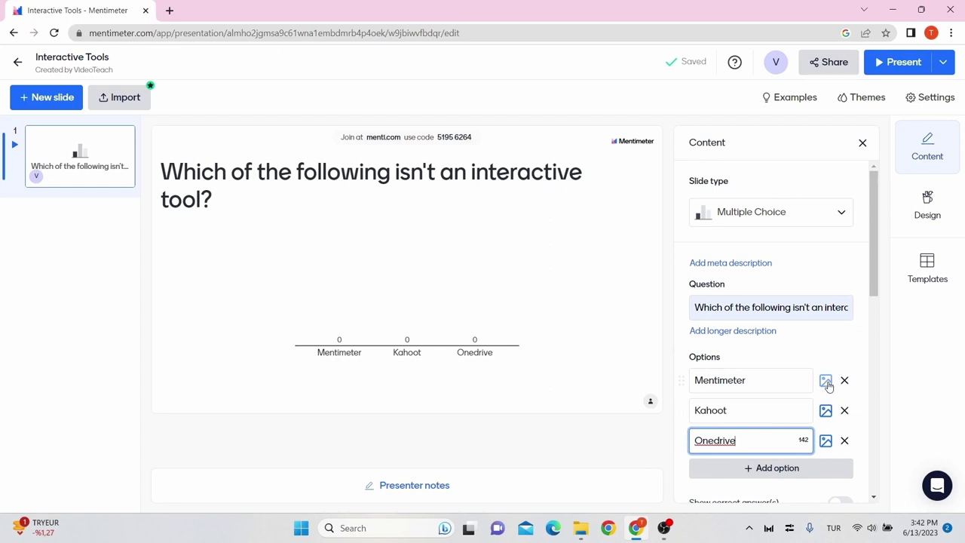
Upload the image file "download (1)" from the computer as the picture for the Mentimeter option
left_click(826, 383)
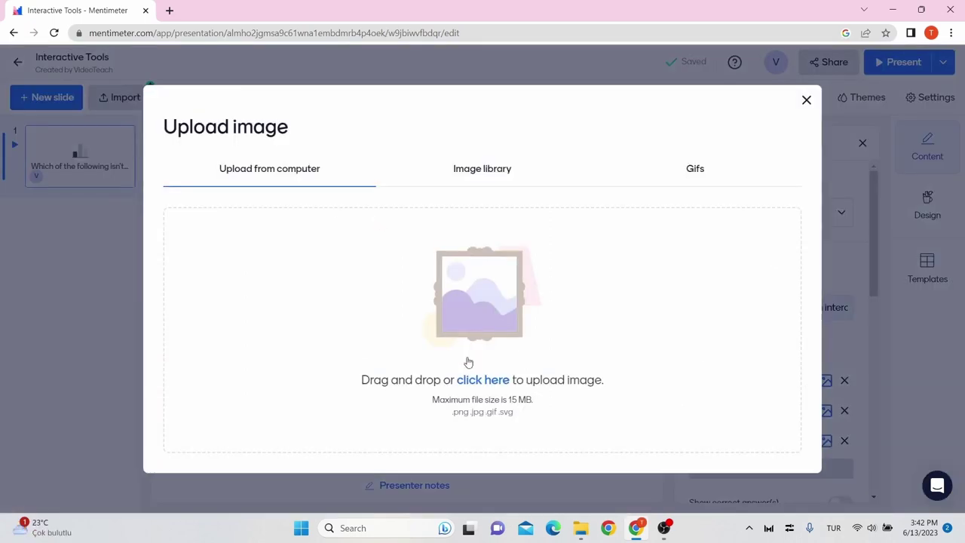
left_click(483, 381)
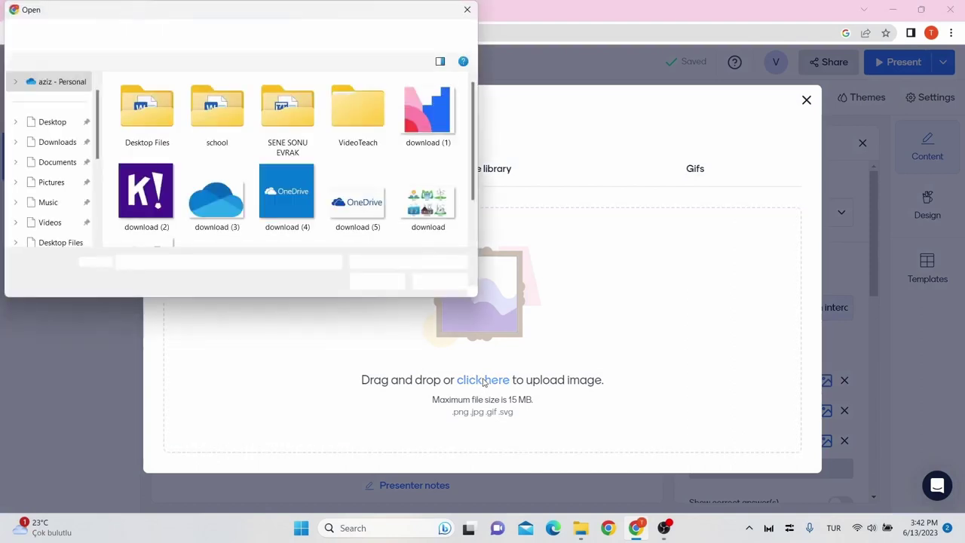
left_click(424, 119)
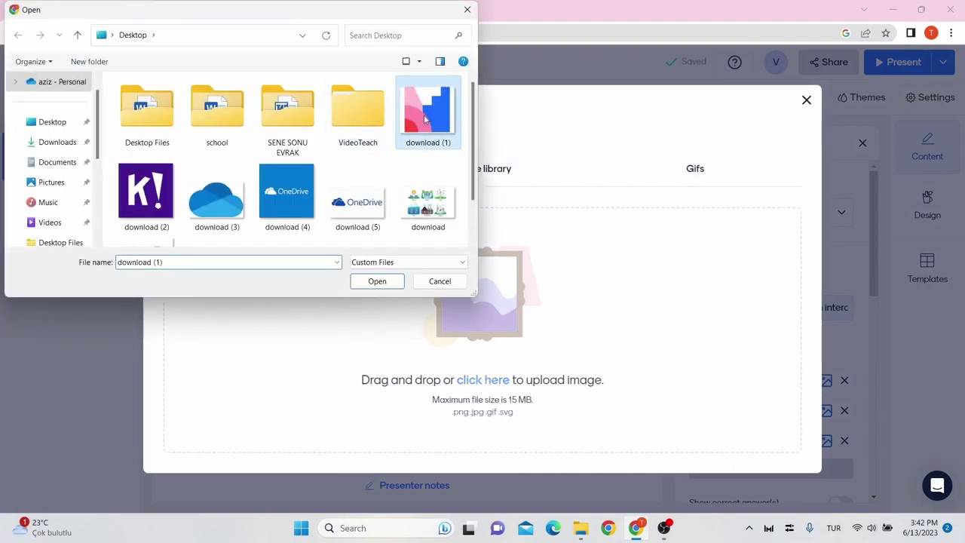
left_click(383, 282)
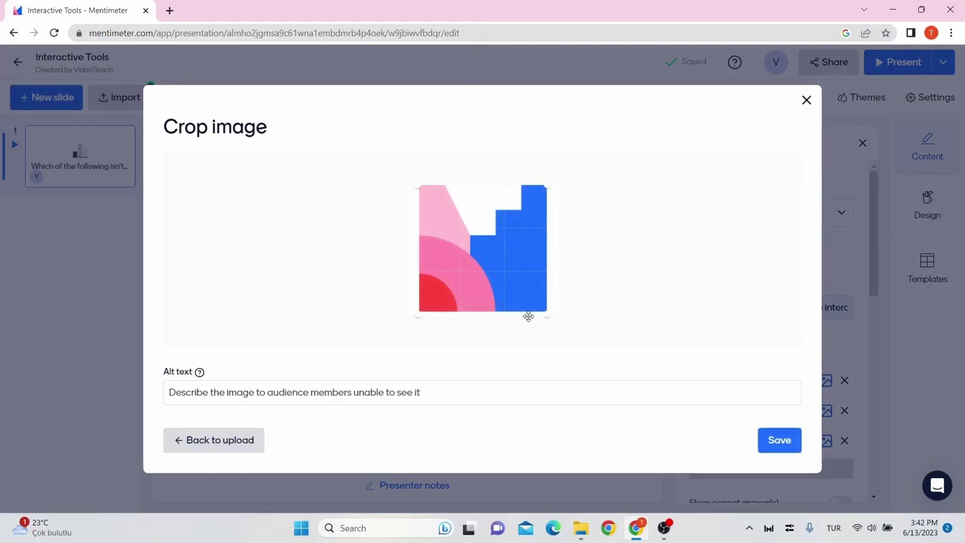
left_click(759, 446)
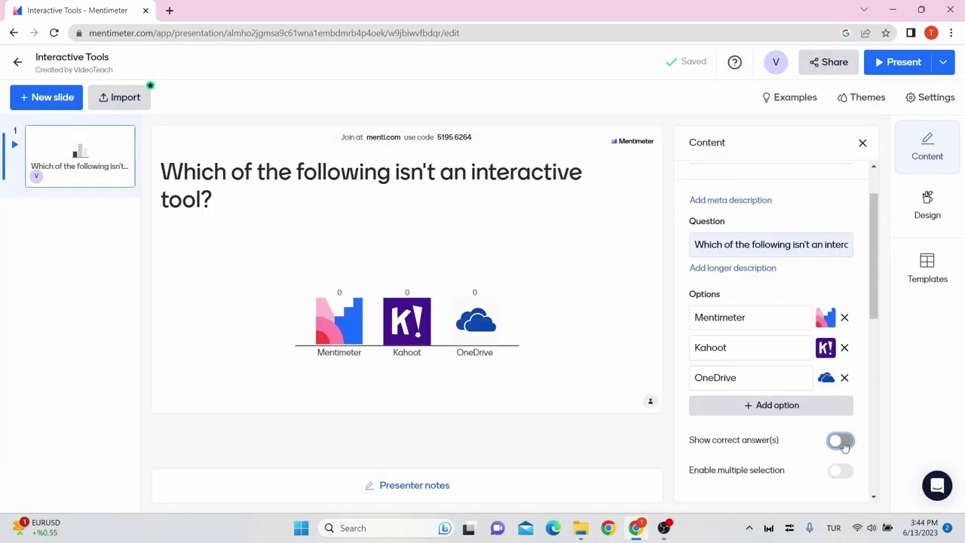
Enable showing correct answers and mark OneDrive as the correct option
left_click(843, 444)
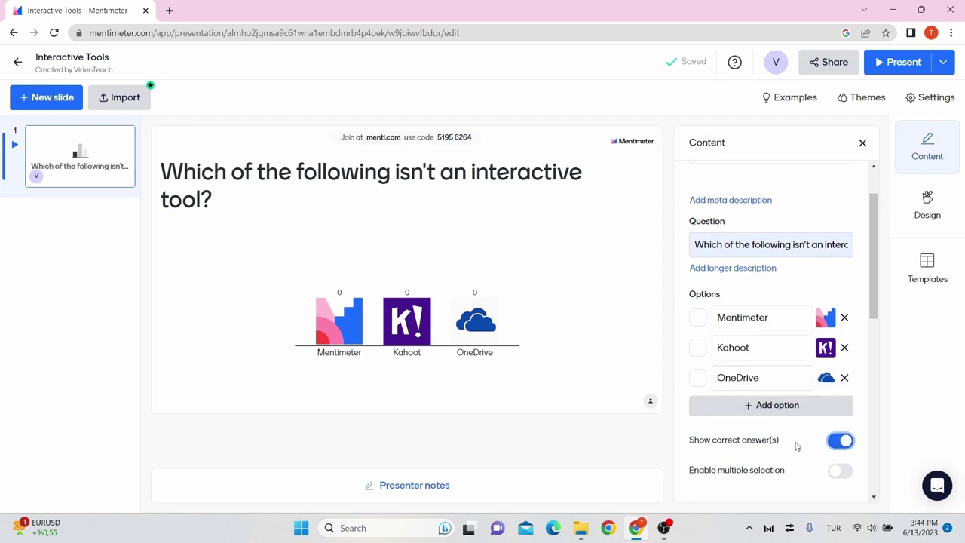
left_click(701, 378)
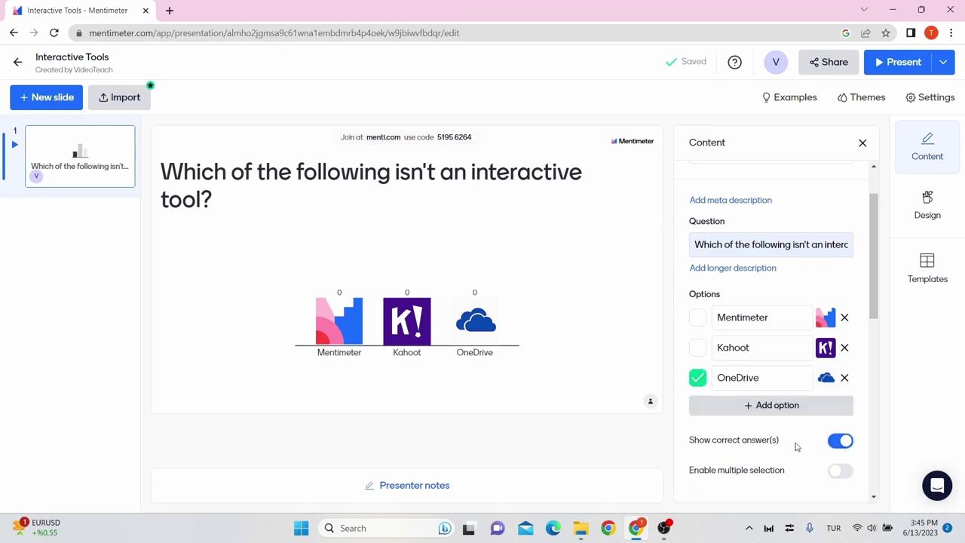
Add a slide image from the image library by searching "laptop computer", choosing the laptop beside a coffee mug with a square crop
scroll(796, 448, "down", 3)
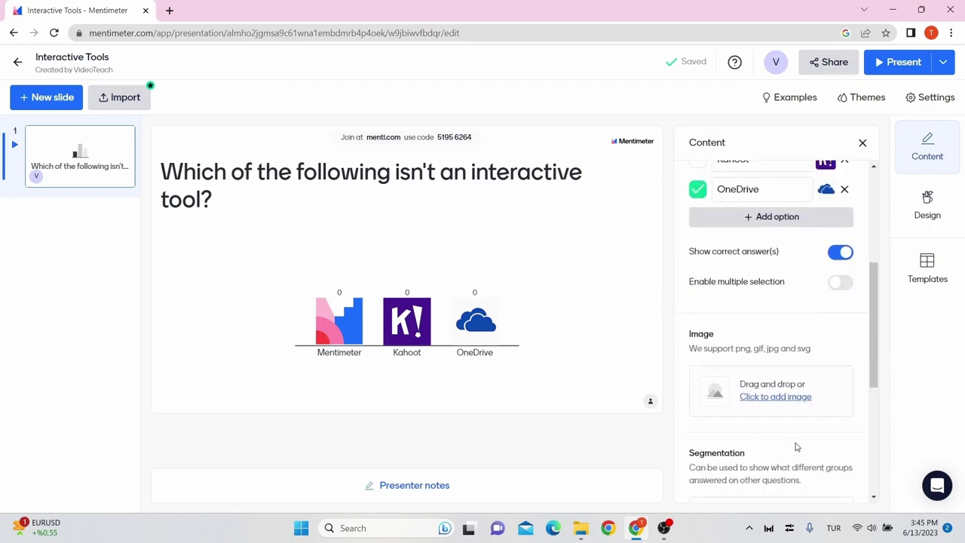
scroll(792, 447, "down", 1)
scroll(777, 422, "down", 1)
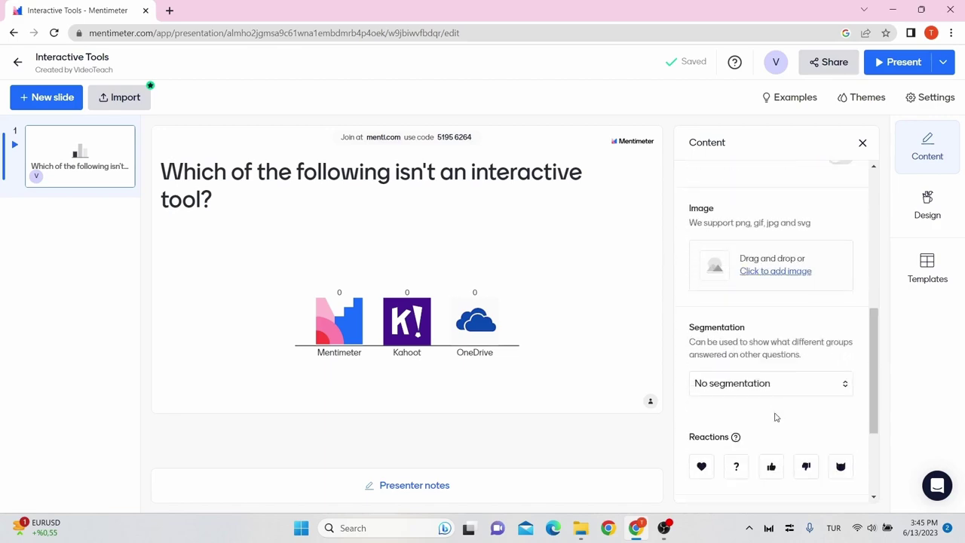
left_click(758, 275)
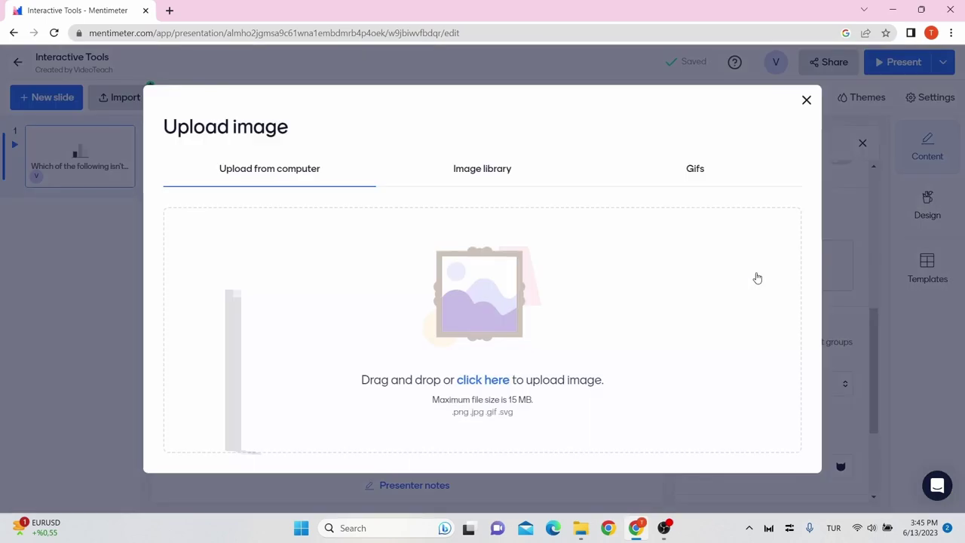
left_click(494, 173)
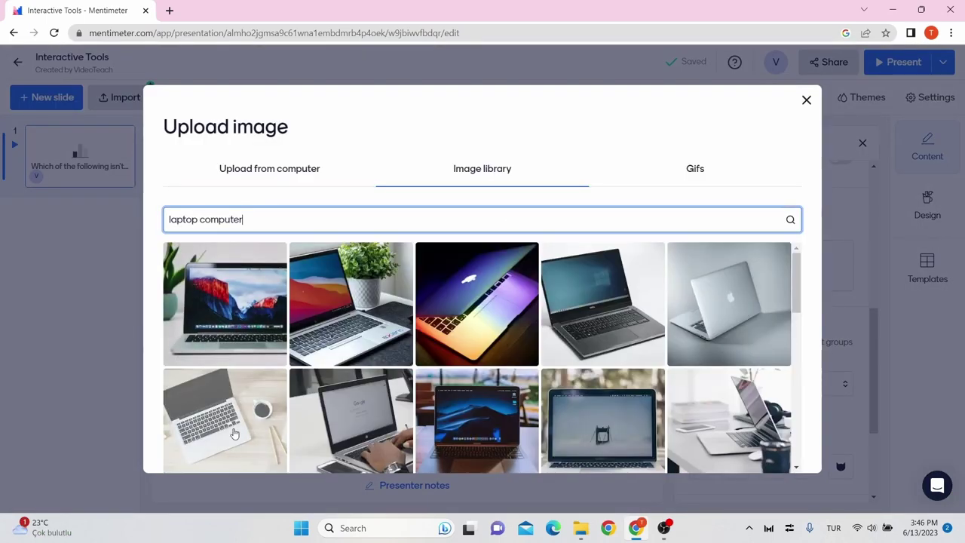
left_click(229, 423)
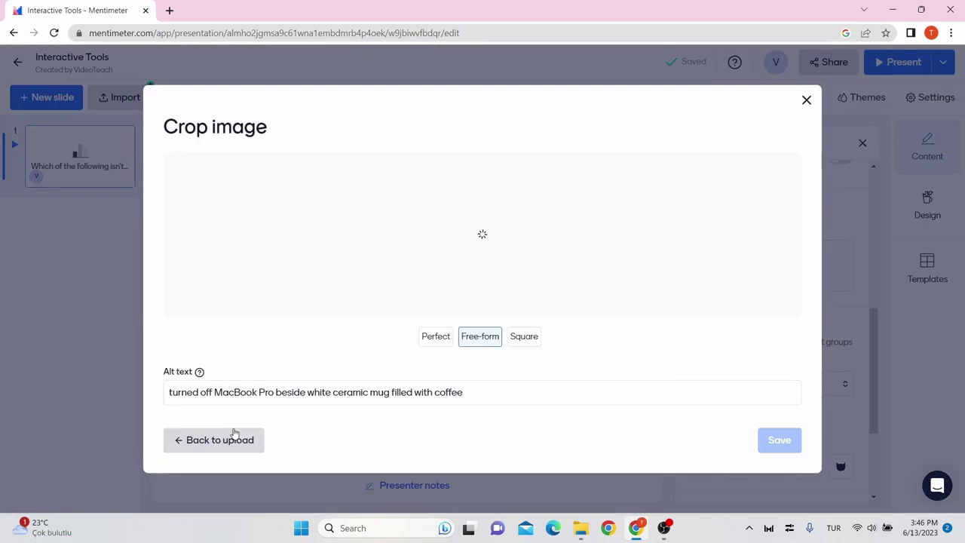
left_click(524, 336)
left_click(780, 440)
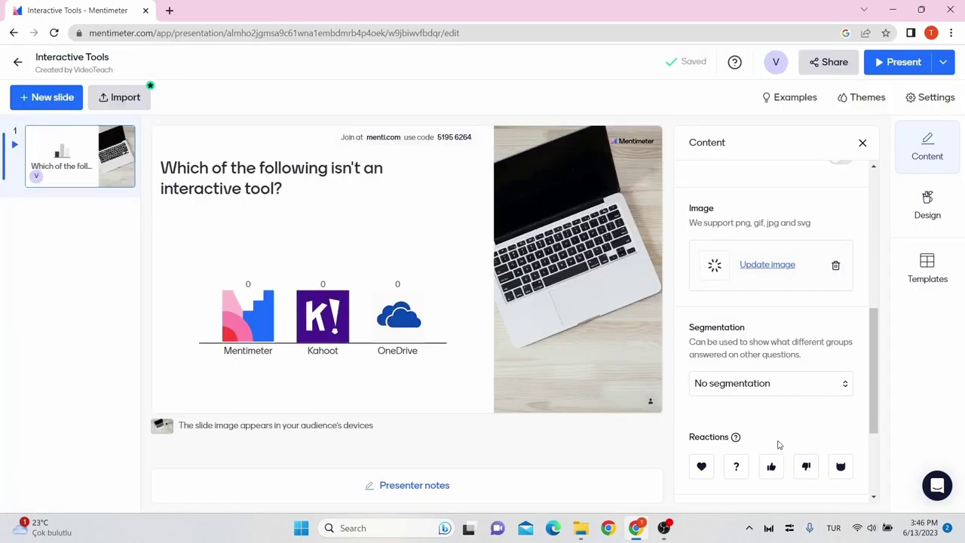
Change the slide's layout to Full image
left_click(927, 211)
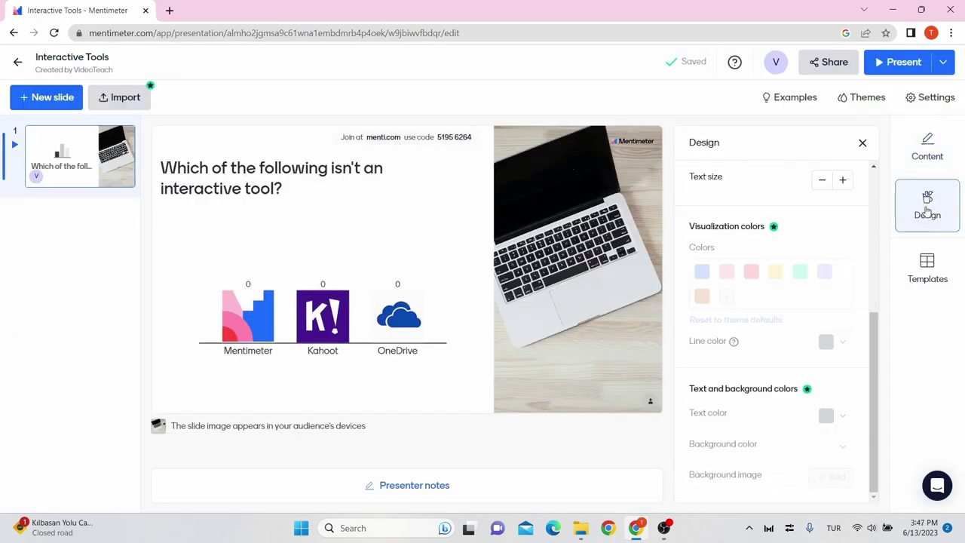
scroll(860, 271, "up", 5)
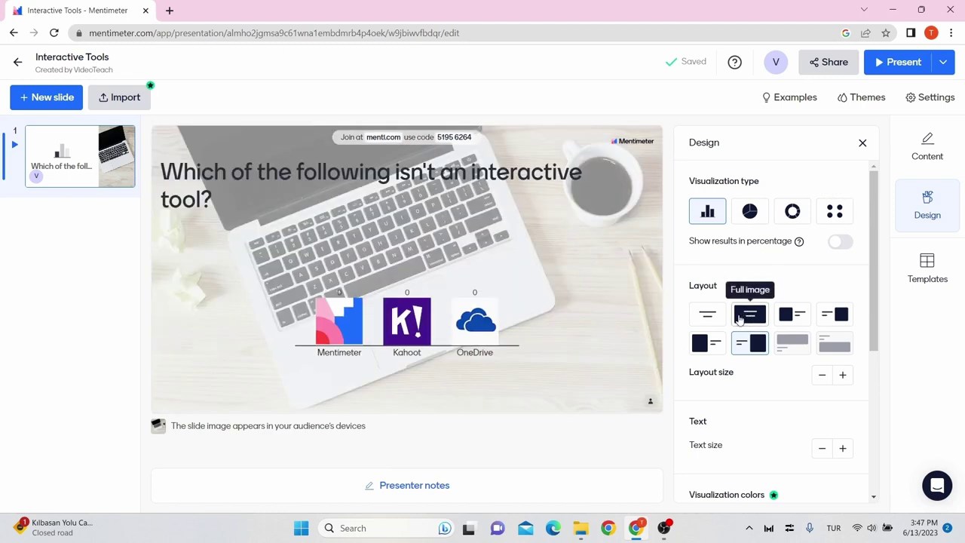
left_click(739, 319)
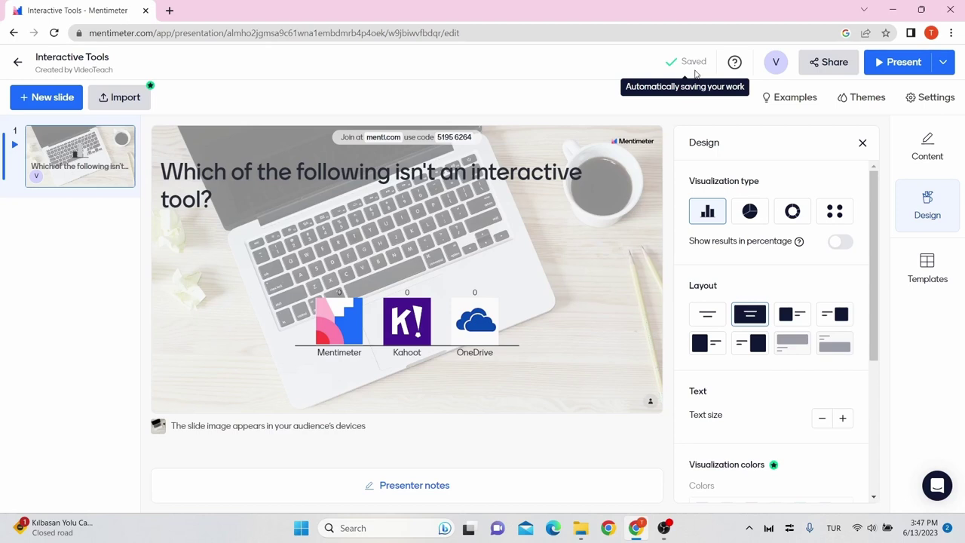
Present the multiple choice slide and advance past it to the end of the presentation
left_click(875, 72)
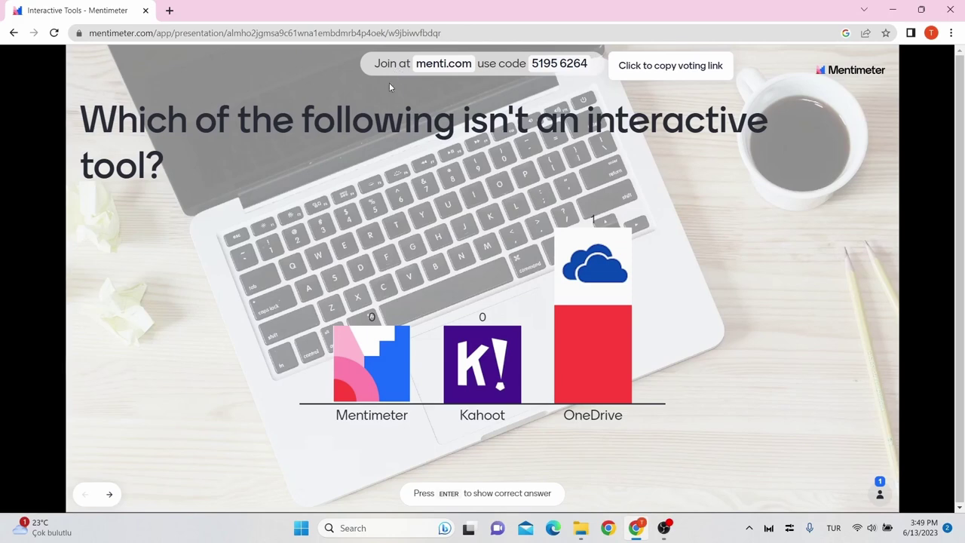
mouse_move(142, 502)
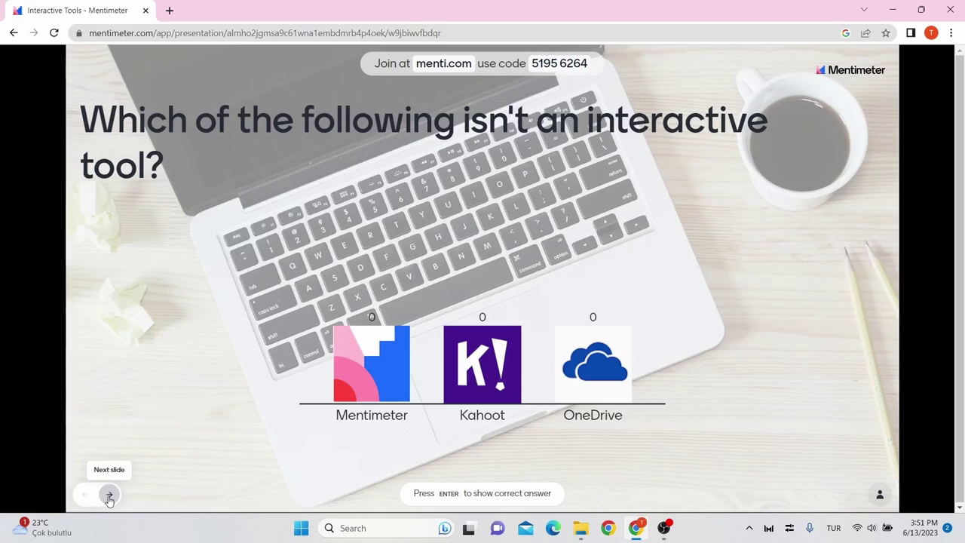
left_click(109, 497)
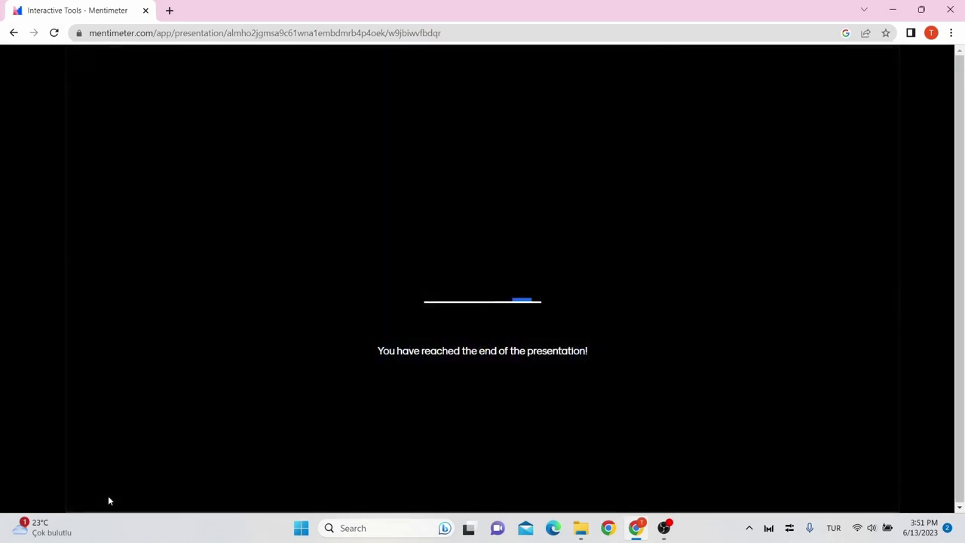